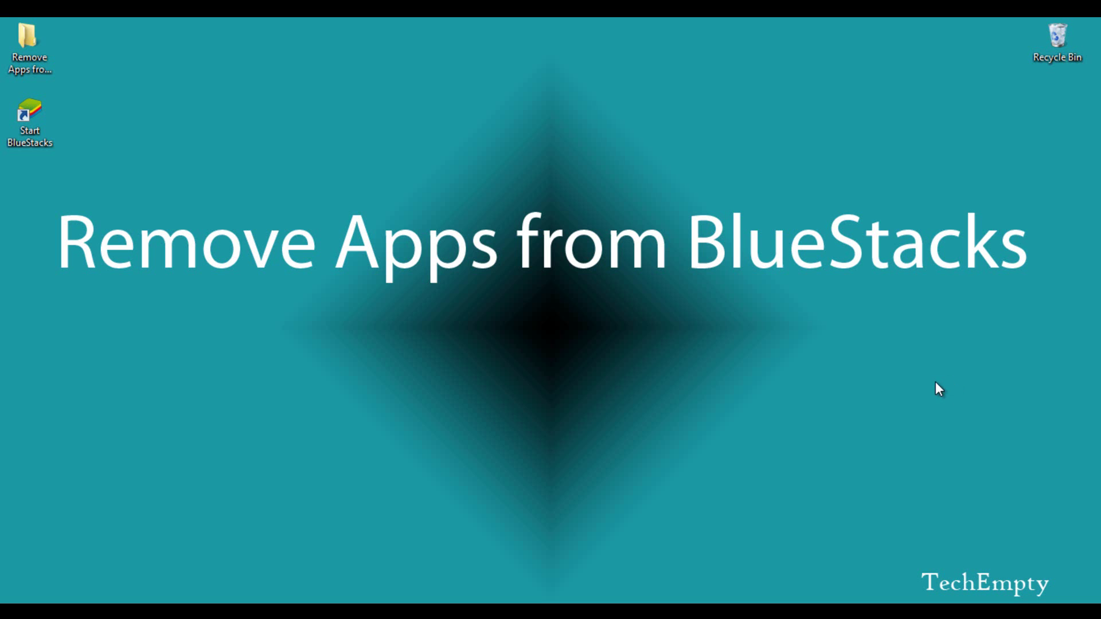
Launch BlueStacks from the desktop shortcut and nudge its window higher on screen.
left_click(11, 136)
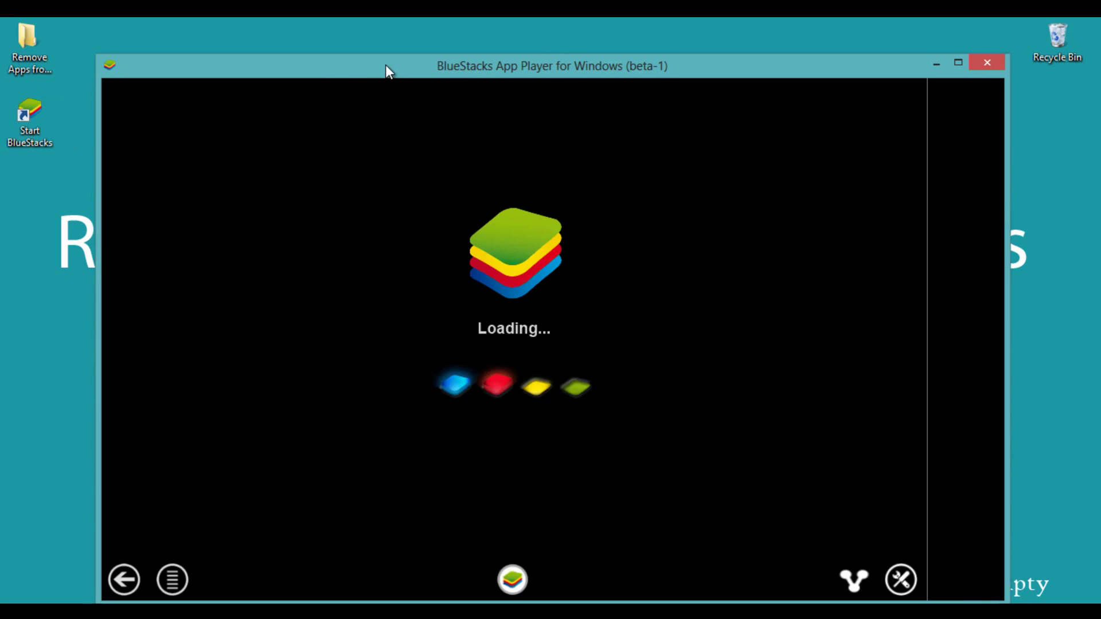
left_click_drag(387, 62, 388, 50)
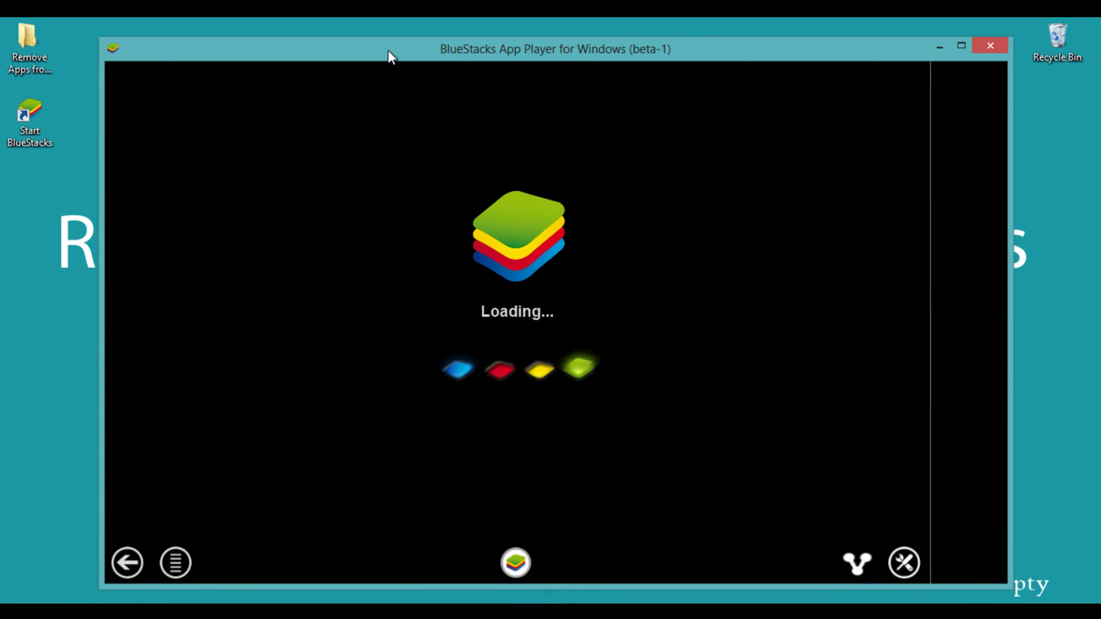
left_click(10, 125)
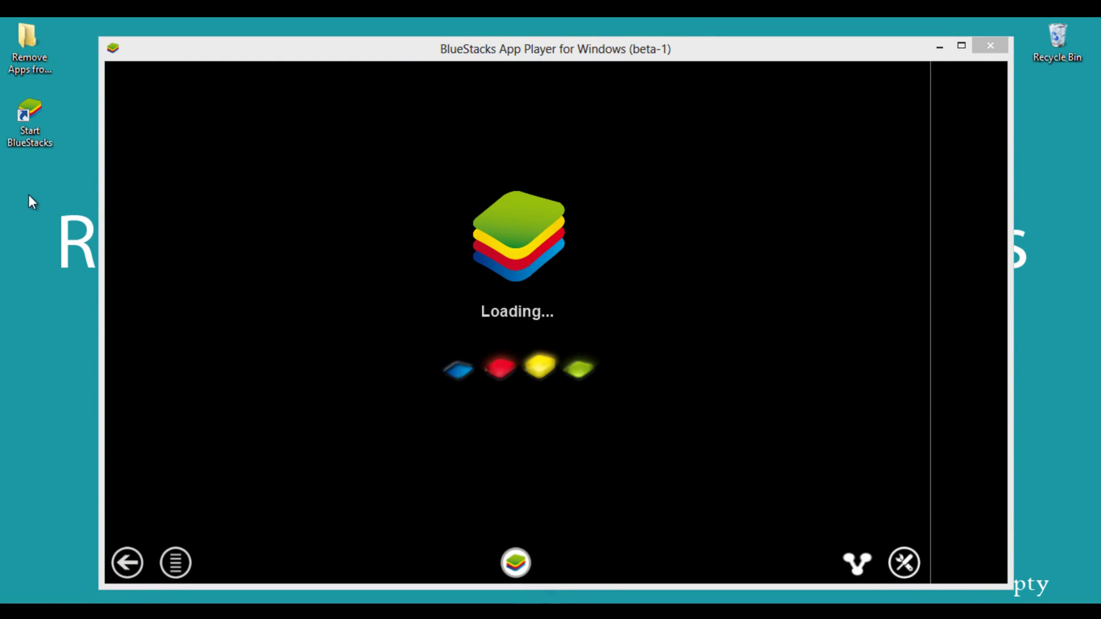
left_click_drag(548, 47, 550, 40)
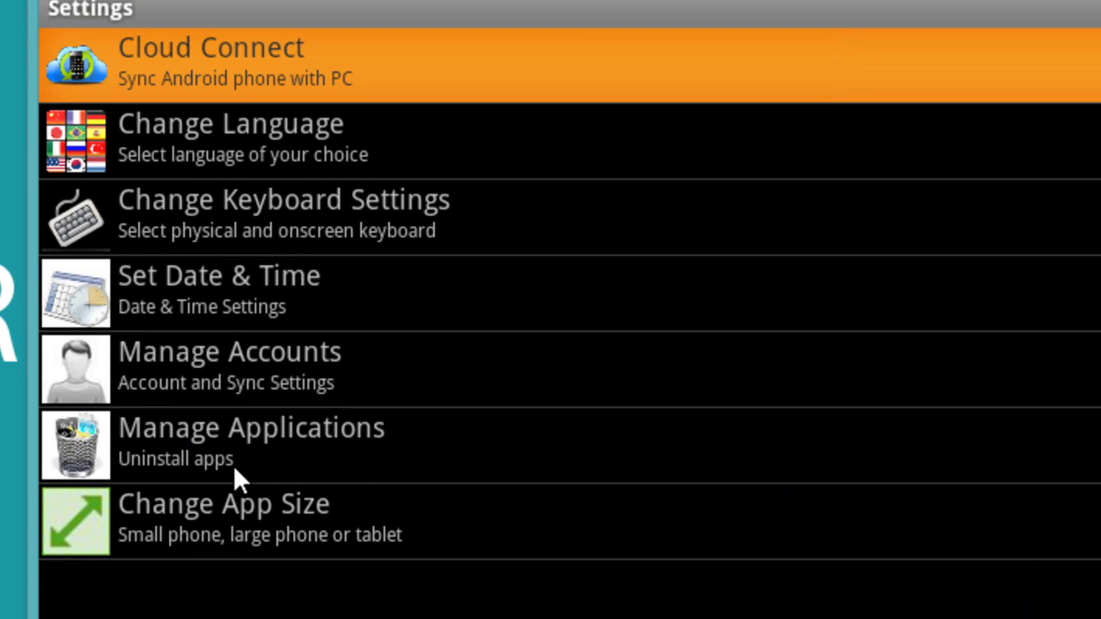
Delete Facebook from the AppSettings app list and confirm the uninstall.
left_click(307, 437)
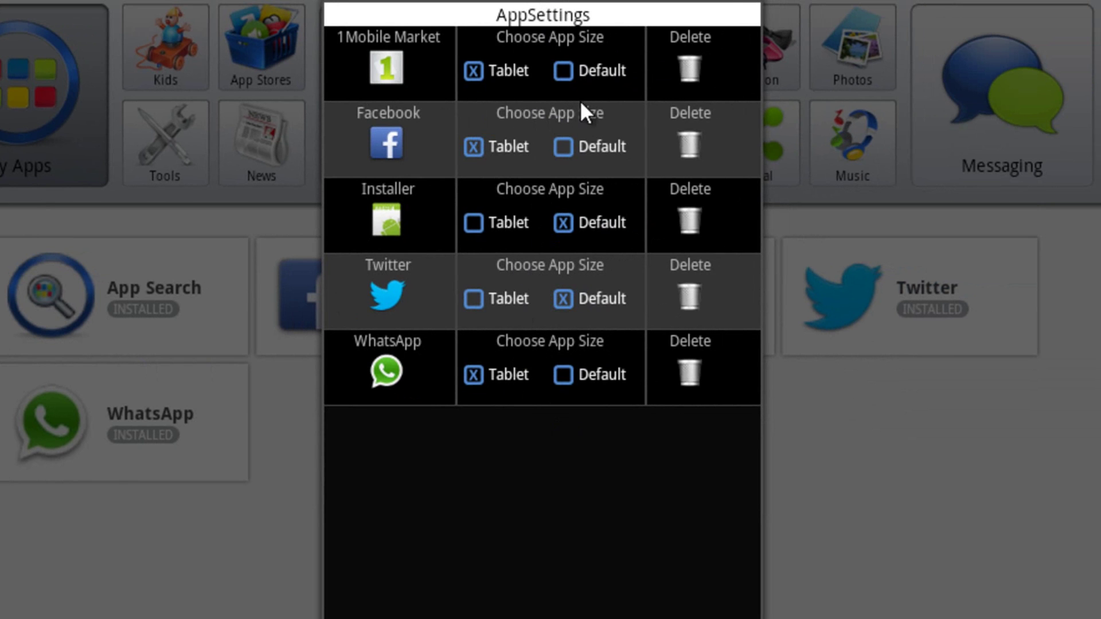
left_click(690, 144)
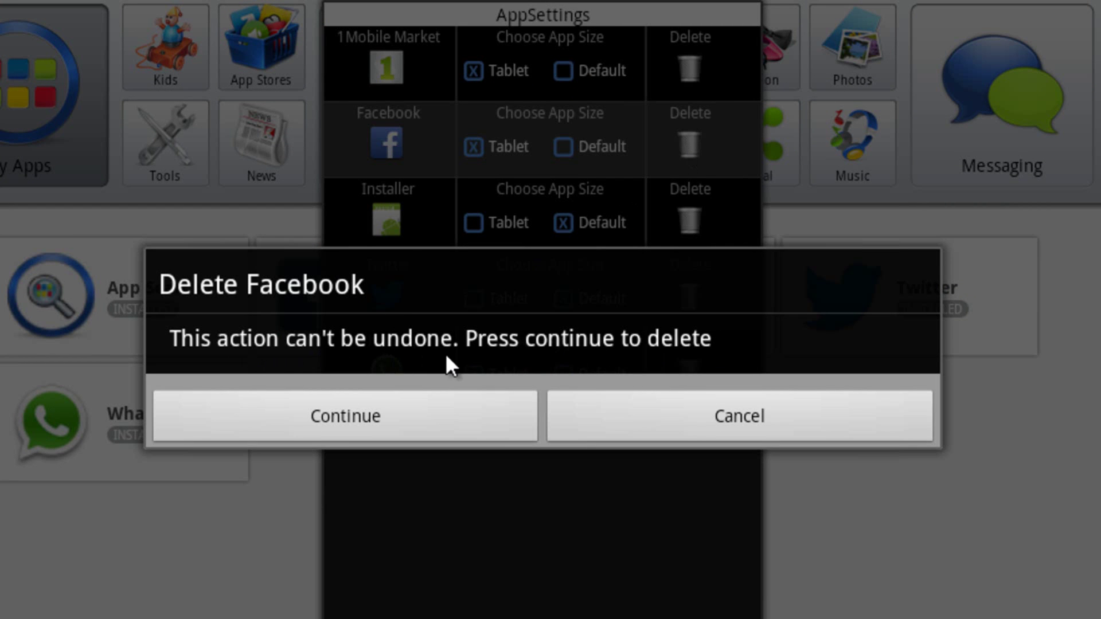
left_click(428, 414)
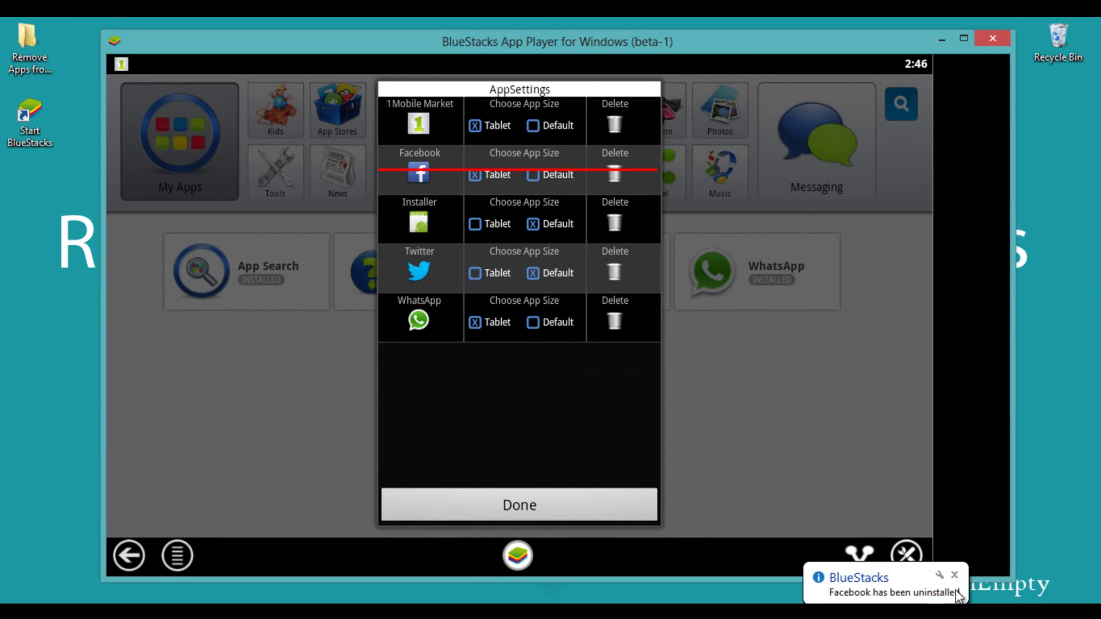
Delete WhatsApp from the AppSettings list and confirm with Continue.
left_click(615, 322)
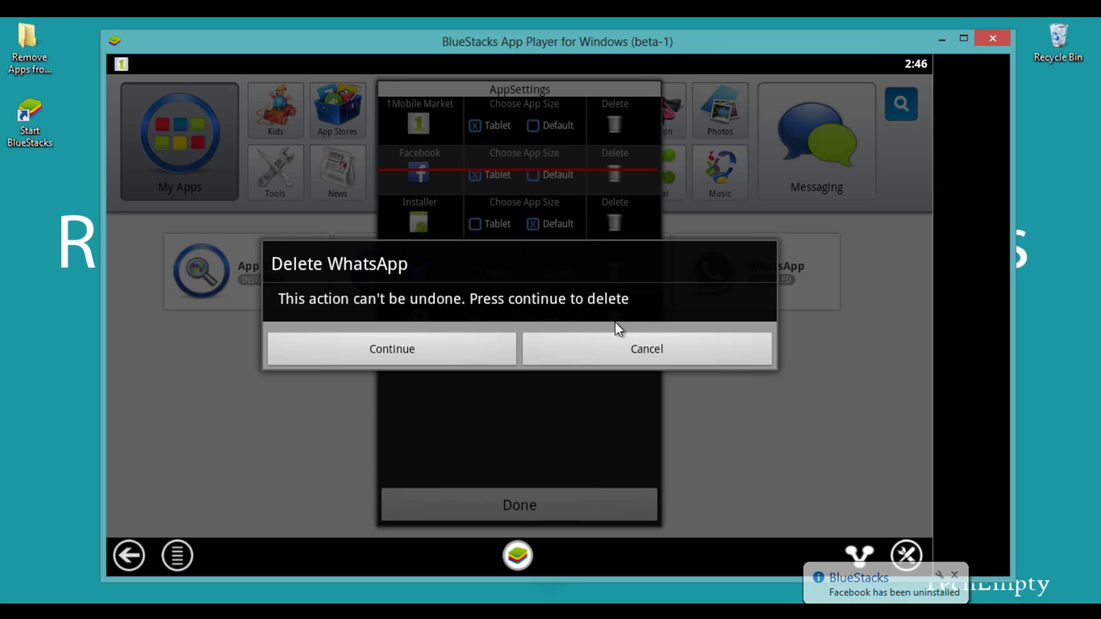
left_click(437, 344)
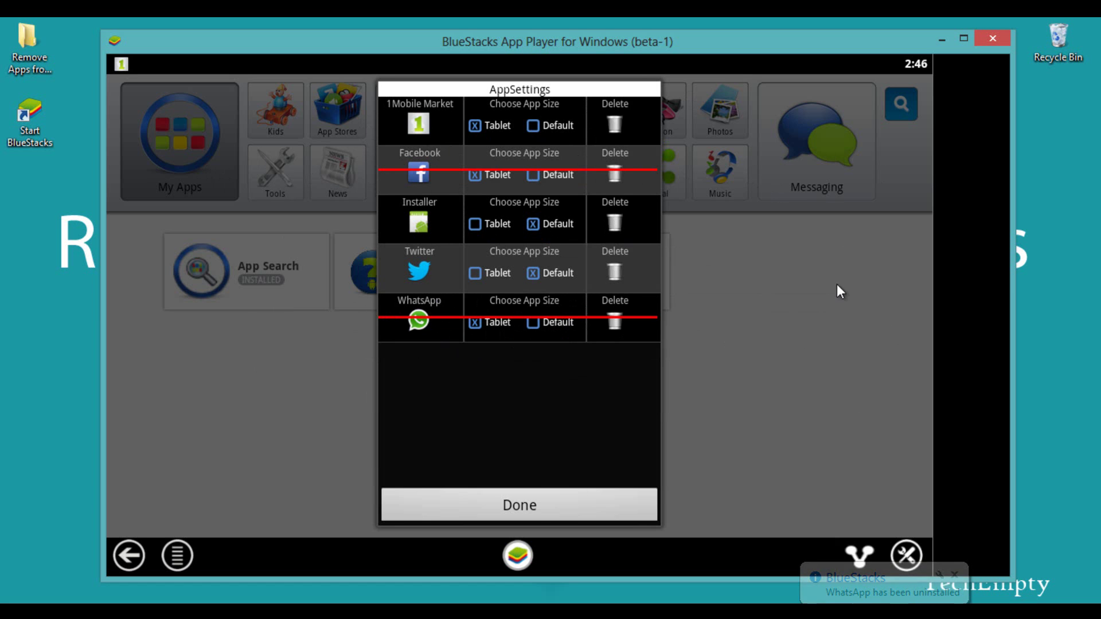
left_click(530, 508)
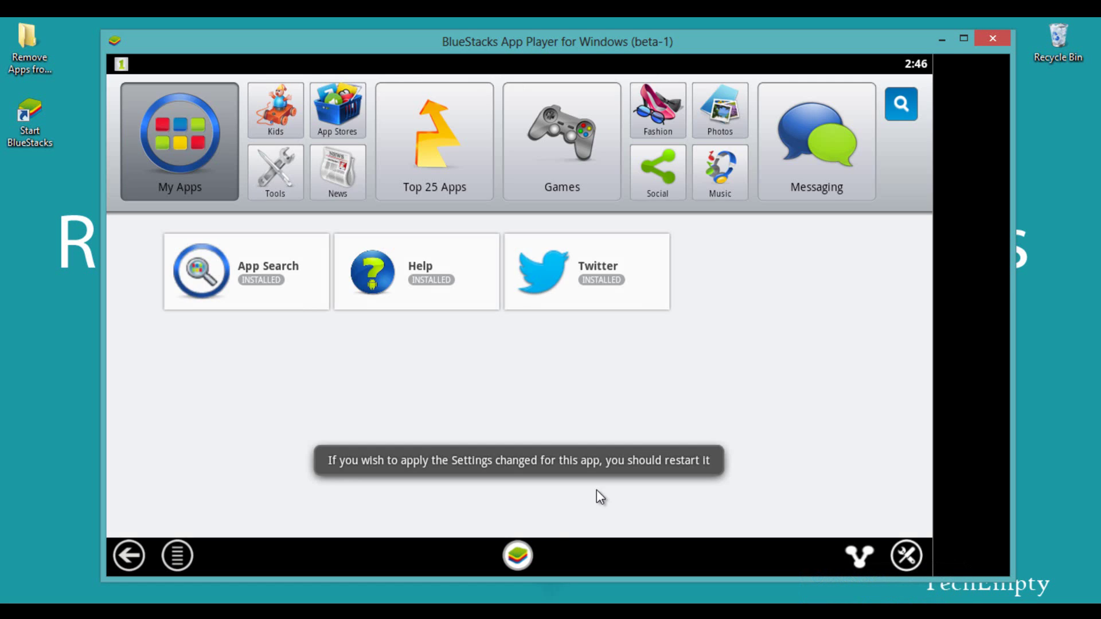